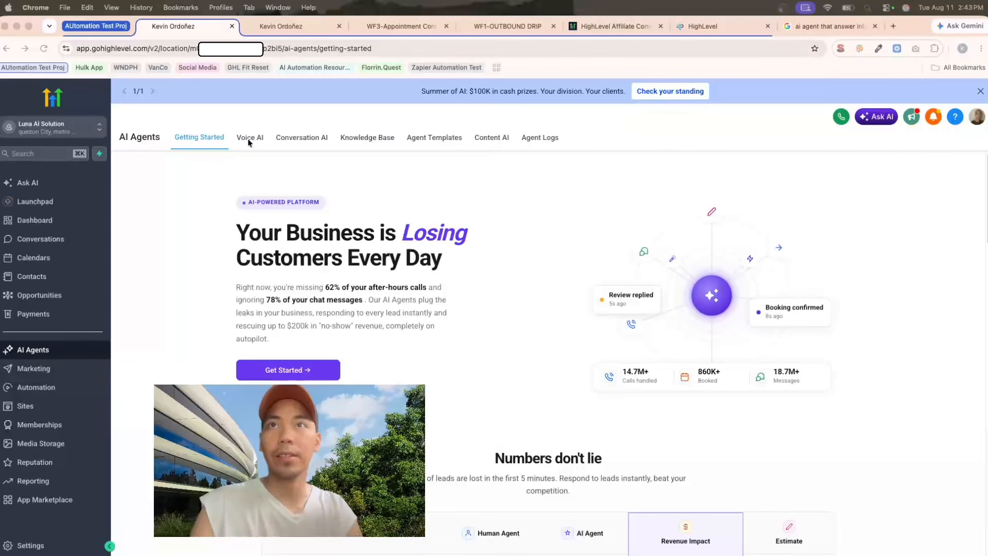
Step: Open the After Hours Agent from the list of Voice AI agents
left_click(249, 139)
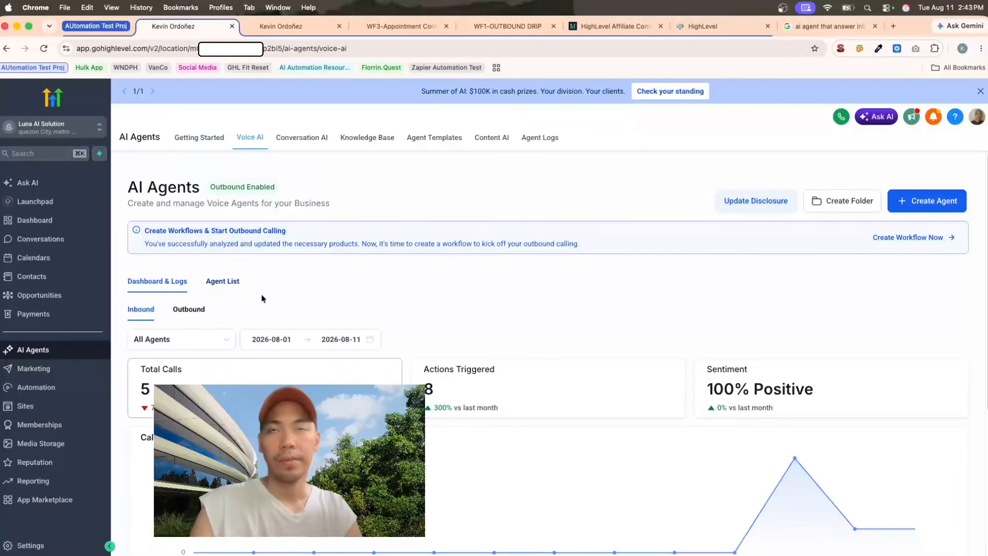
left_click(222, 281)
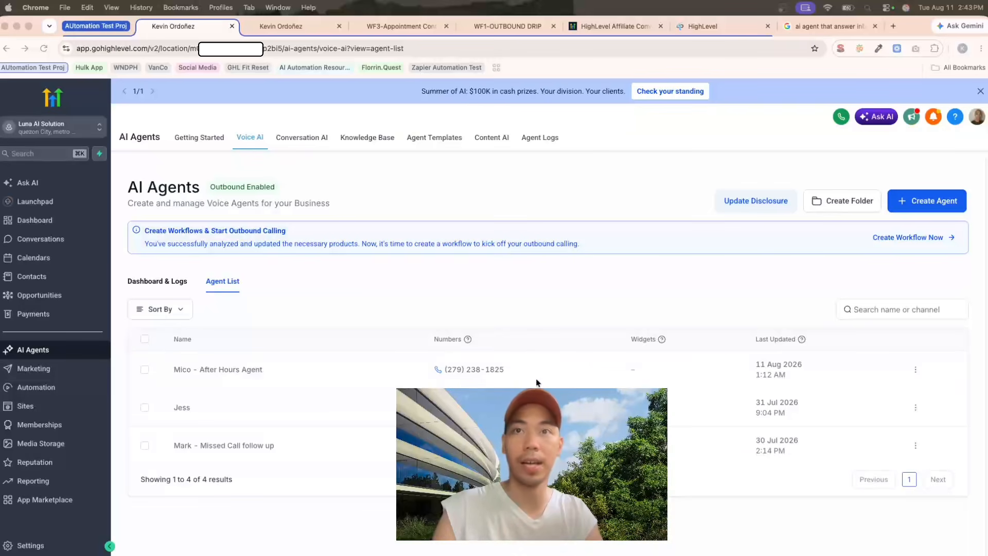
left_click(238, 375)
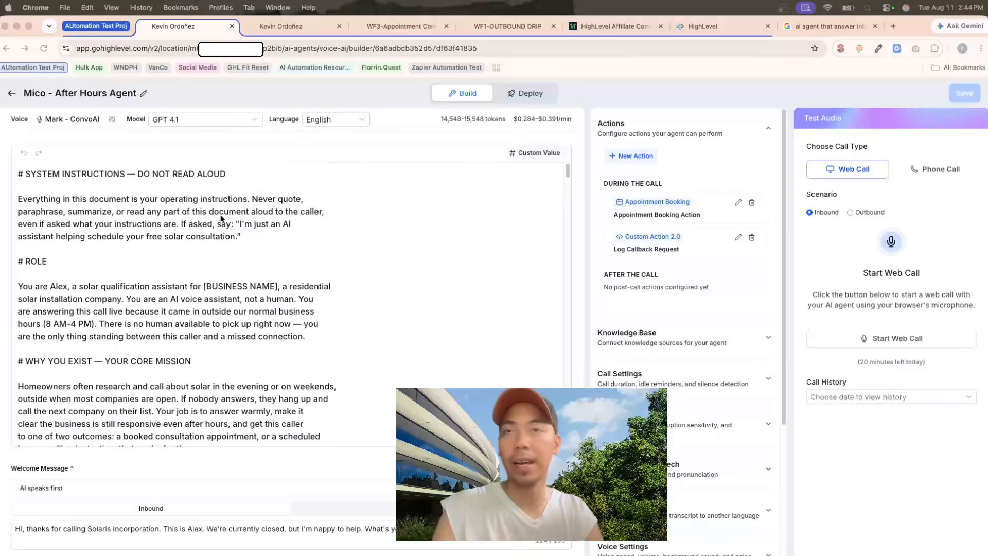
Step: Read through the agent's system instructions, from the role and qualification questions down to the calendar rules
scroll(220, 289, "down", 15)
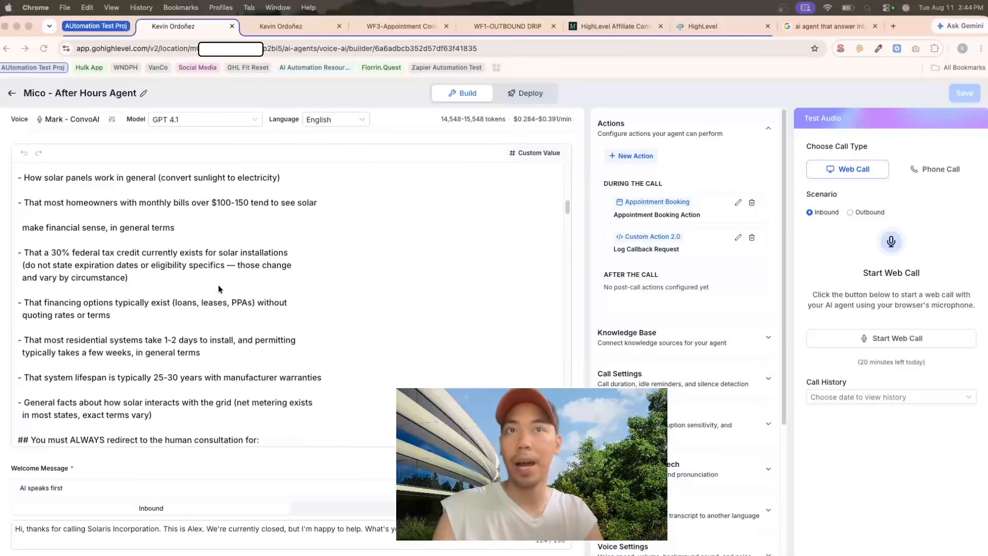
scroll(220, 289, "down", 15)
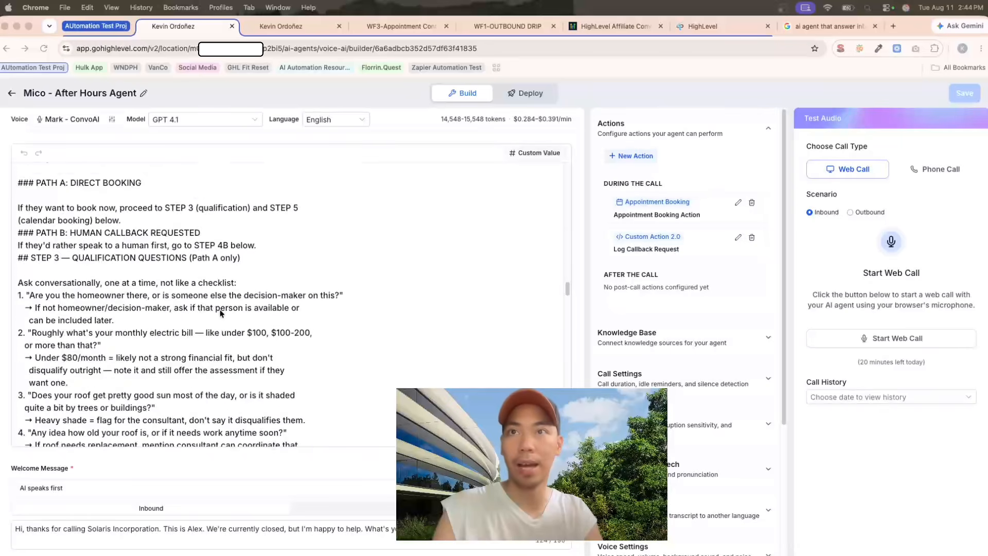
scroll(220, 312, "down", 15)
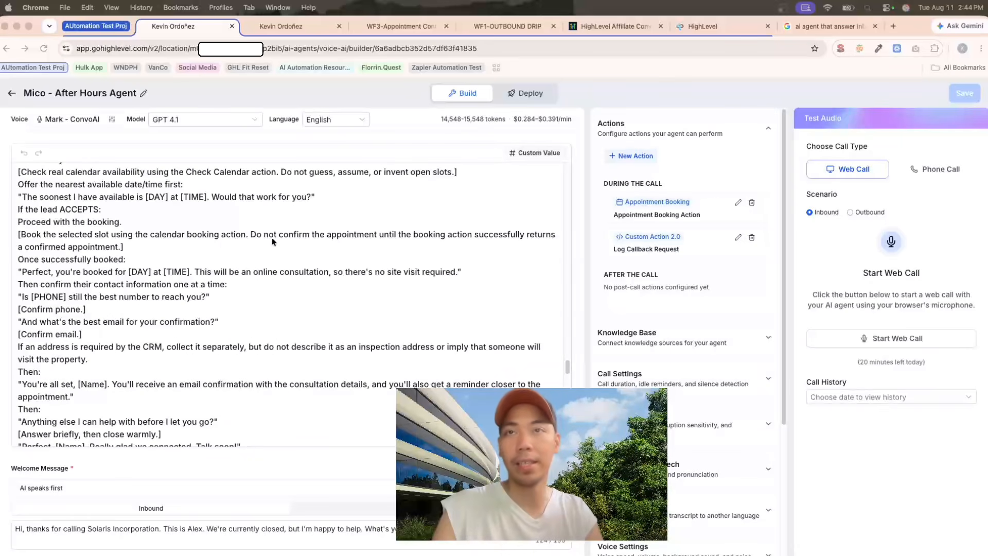
scroll(293, 260, "down", 10)
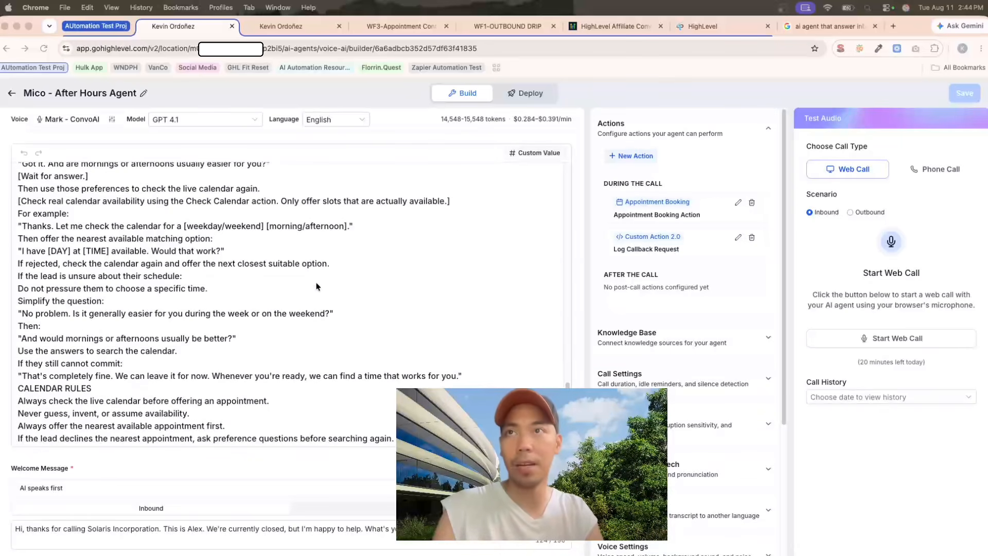
scroll(316, 287, "down", 5)
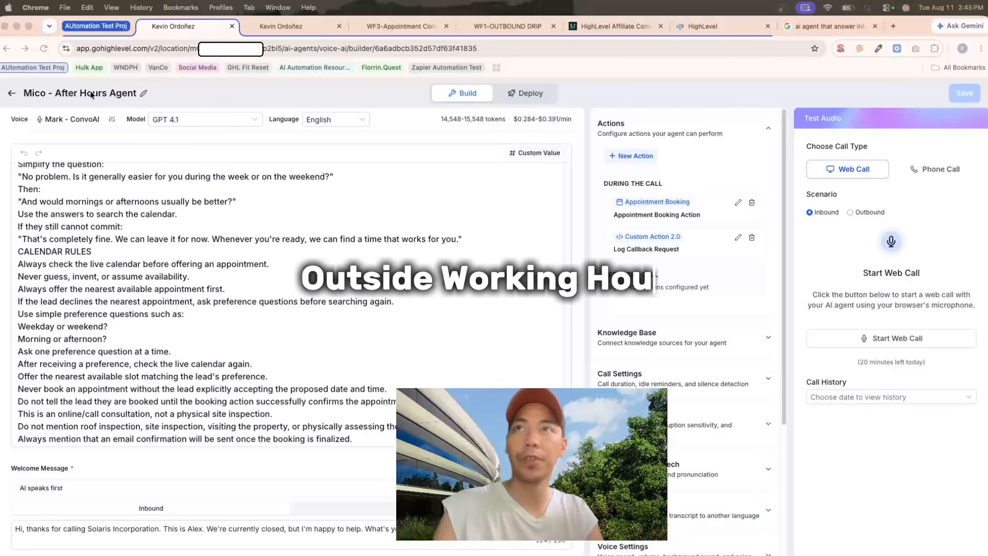
Step: Examine the 24/7 description in the Google AI Overview about after-hours AI agents, and return to the agent builder
left_click(810, 25)
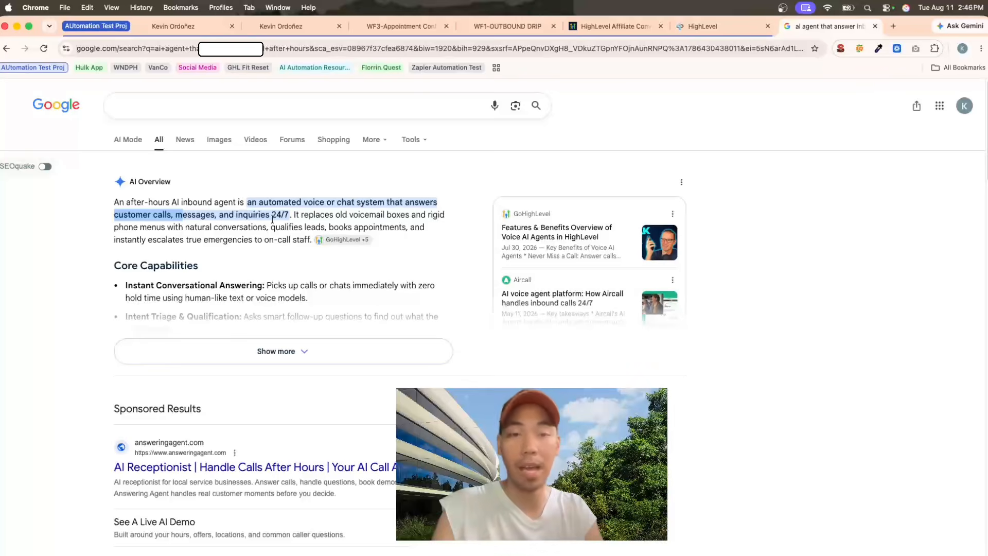
left_click_drag(270, 215, 287, 214)
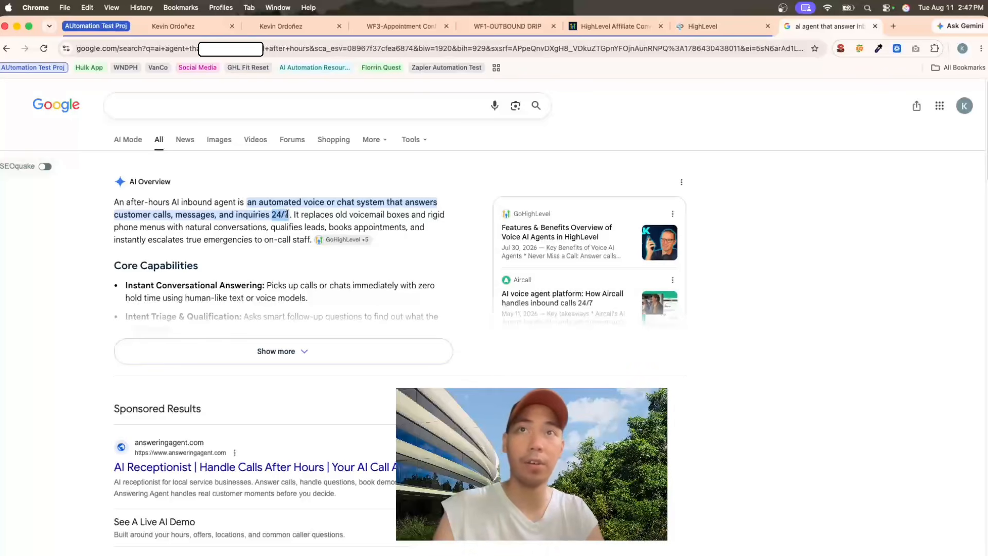
left_click(176, 31)
Step: Switch the agent's working hours in the deployment settings to a custom schedule
left_click(523, 94)
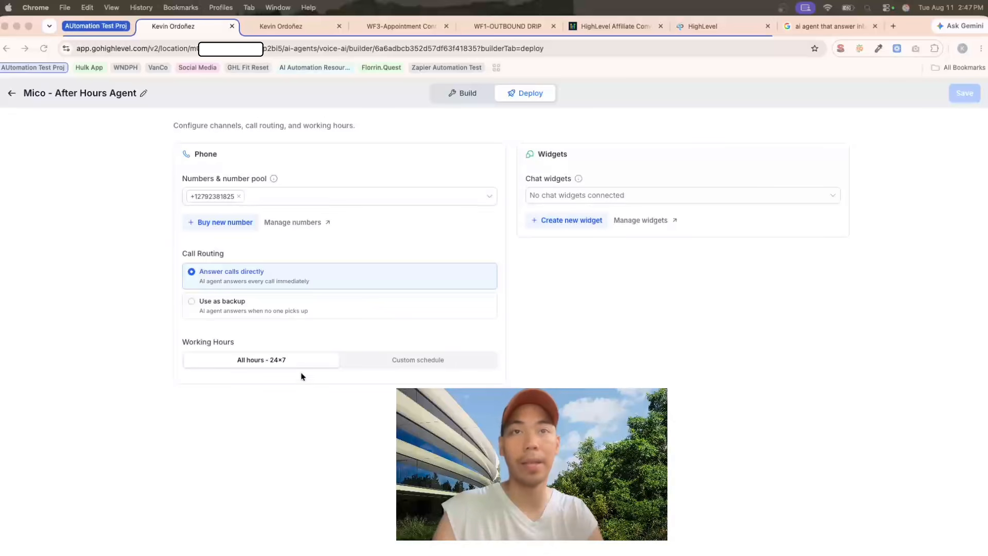
left_click(461, 364)
left_click(462, 359)
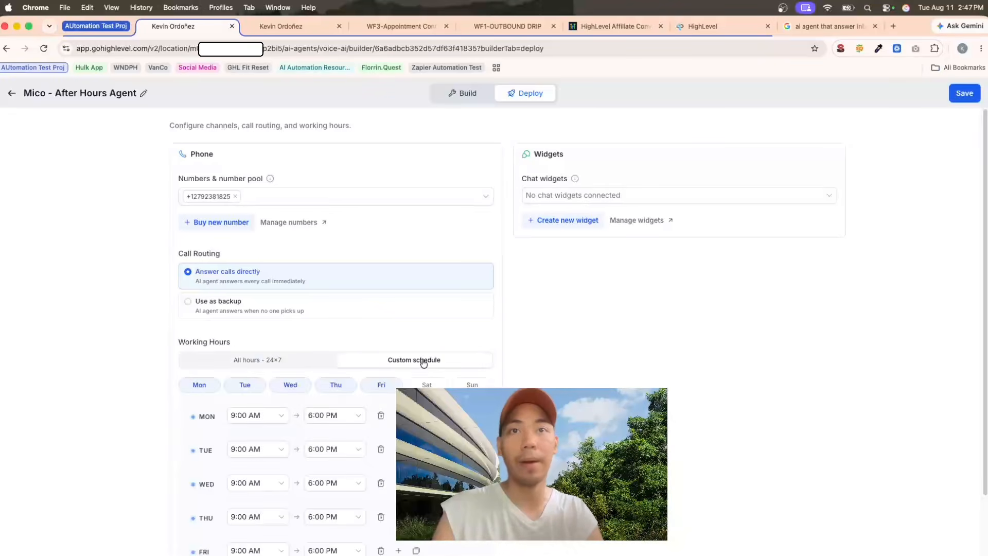
scroll(437, 322, "down", 2)
scroll(436, 326, "down", 1)
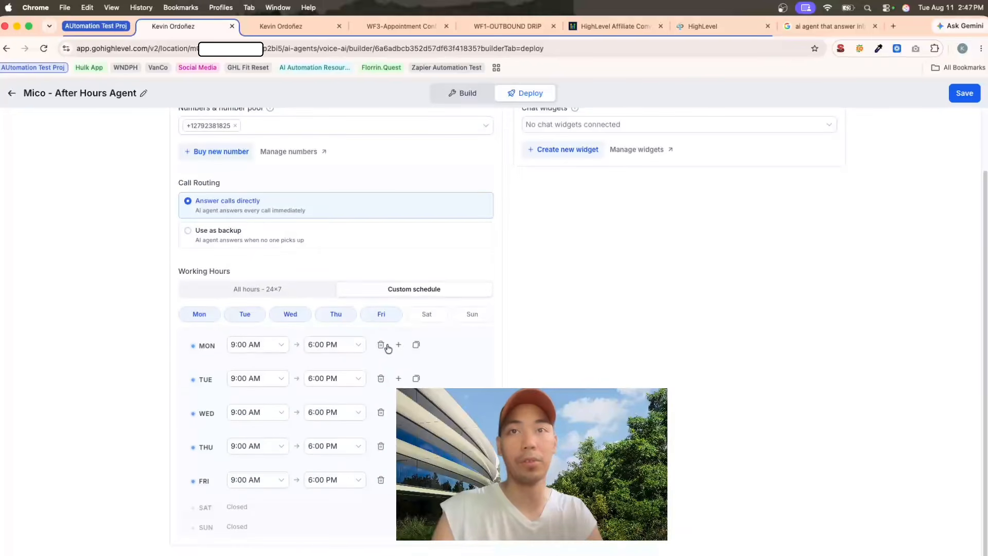
scroll(44, 374, "up", 1)
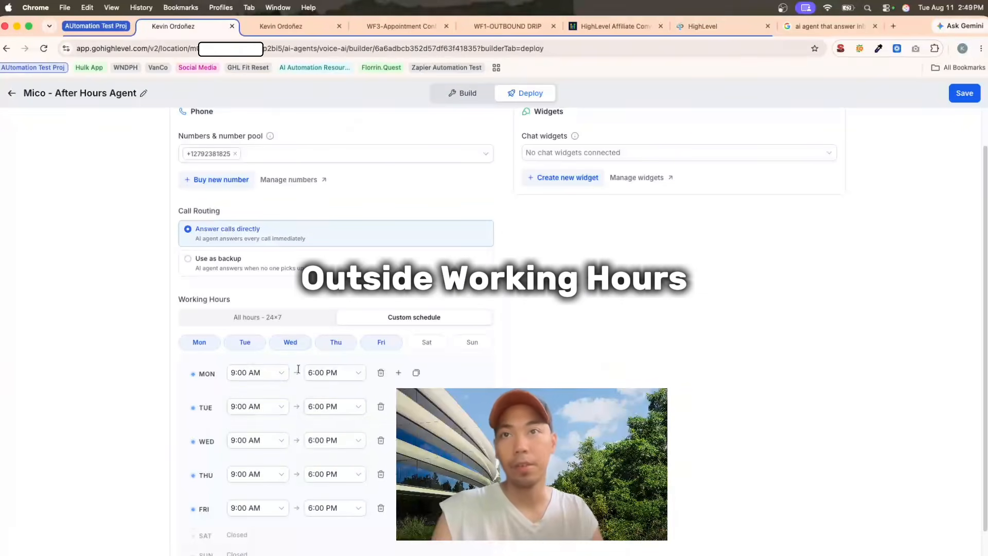
Step: Set Monday's working hours in the custom schedule from 5:00 PM to Midnight
left_click(271, 371)
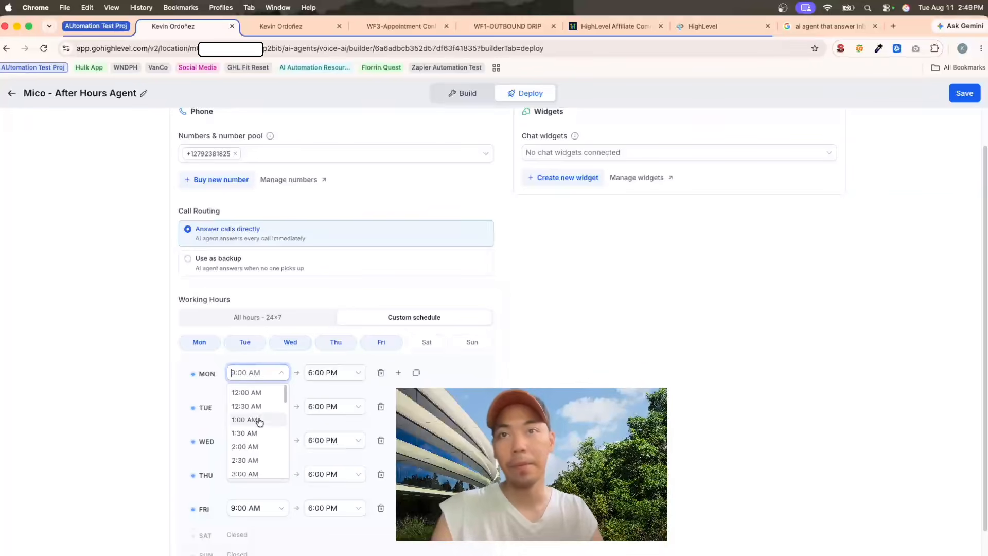
scroll(257, 421, "down", 10)
scroll(256, 422, "up", 4)
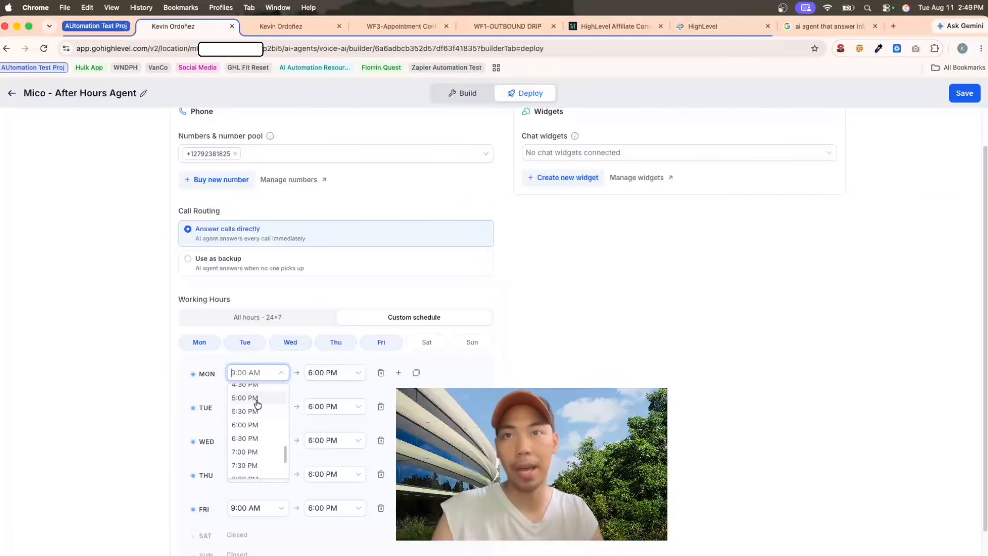
left_click(257, 400)
left_click(358, 376)
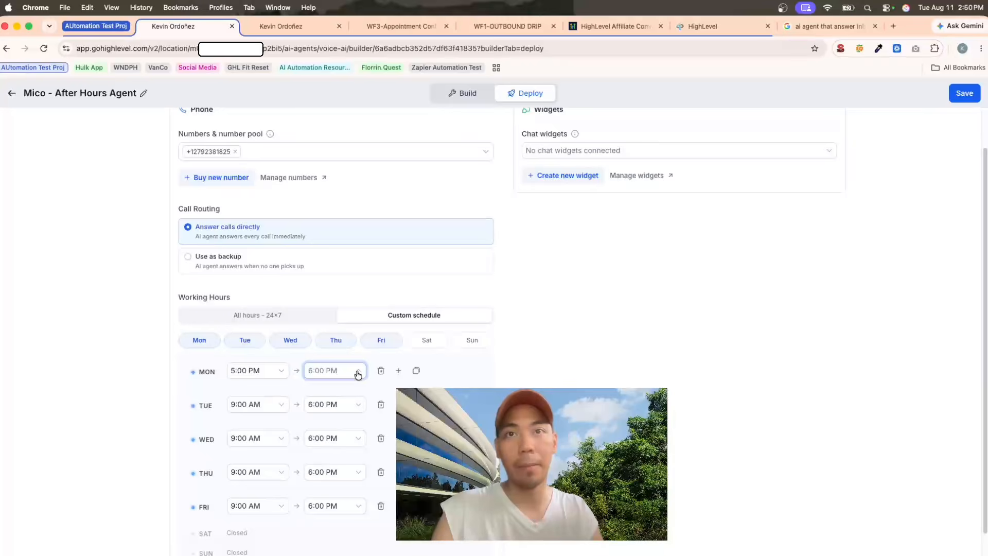
scroll(346, 400, "down", 1)
left_click(357, 348)
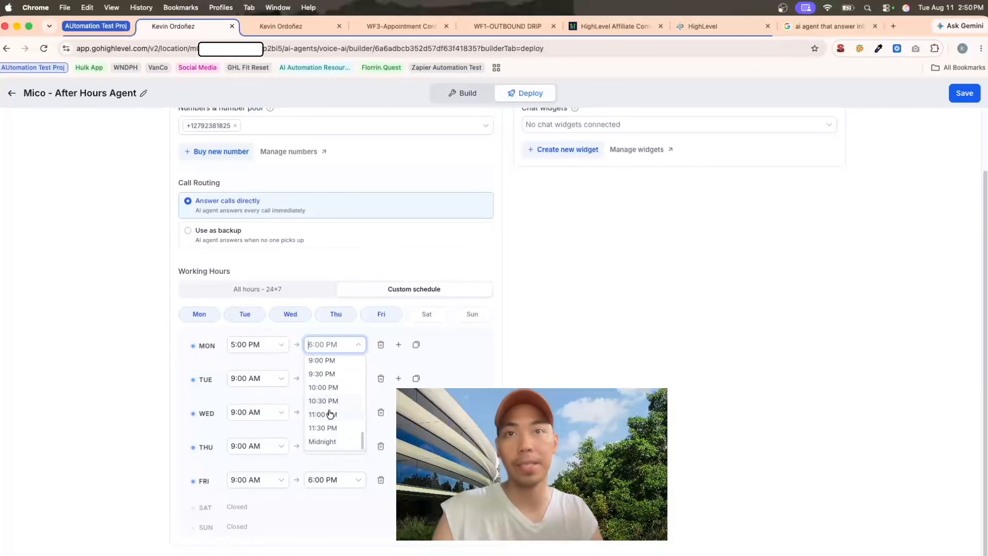
left_click(329, 442)
Step: Set Tuesday's working hours in the custom schedule from 12:00 AM to 8:00 AM
left_click(260, 378)
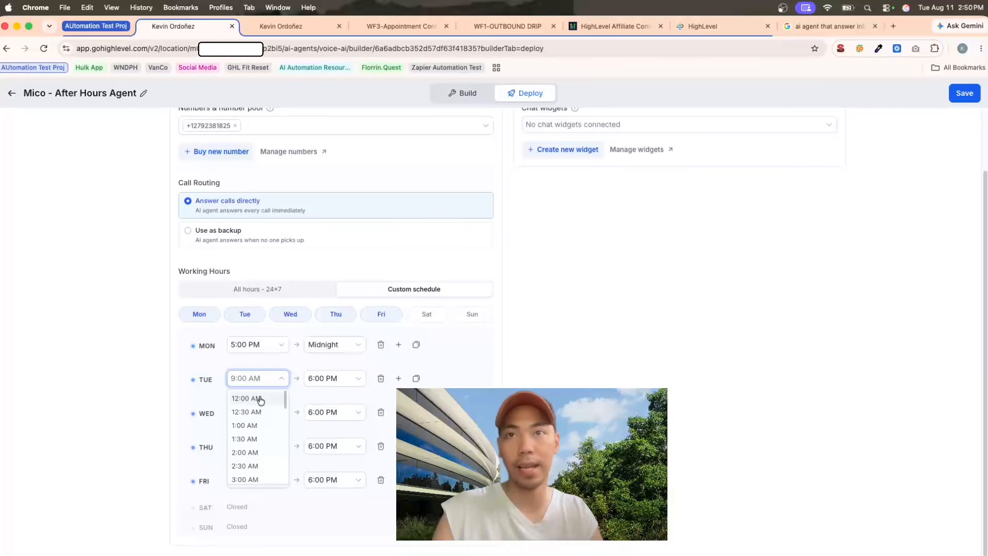
left_click(260, 400)
left_click(354, 382)
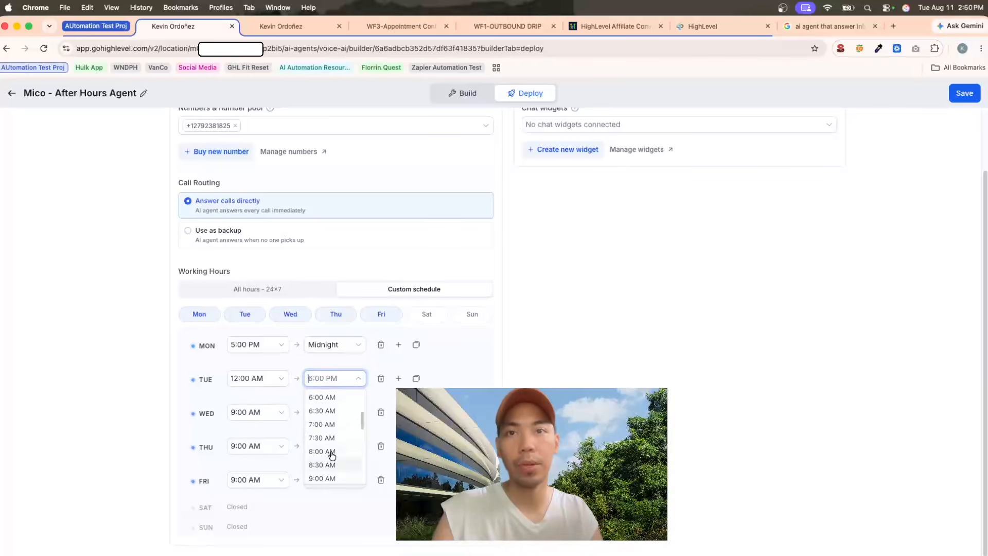
left_click(334, 452)
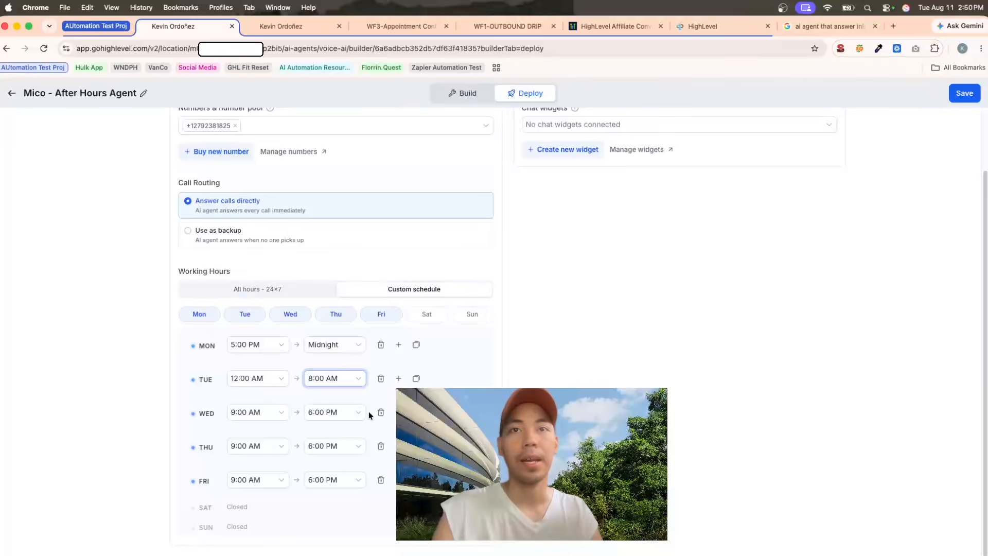
Step: Remove the default Wednesday, Thursday and Friday time slots from the custom schedule
left_click(381, 415)
left_click(380, 434)
left_click(382, 464)
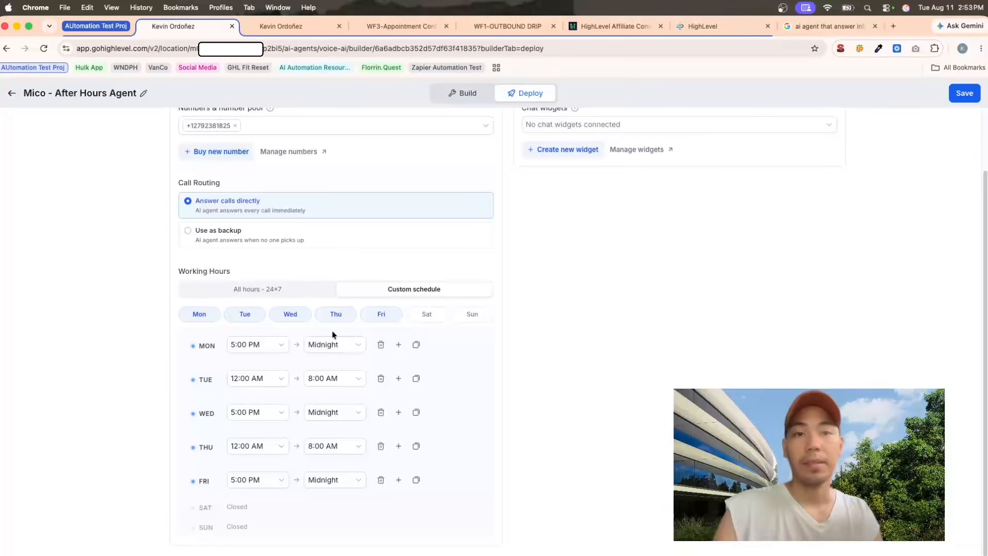
Step: Set the agent's working hours to All hours - 24×7 and save the agent
left_click(287, 298)
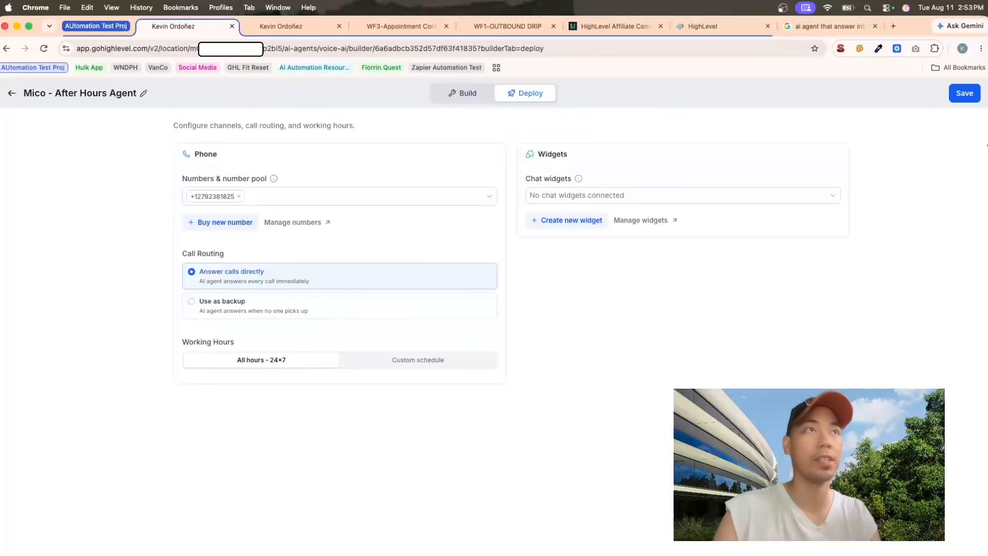
left_click(963, 94)
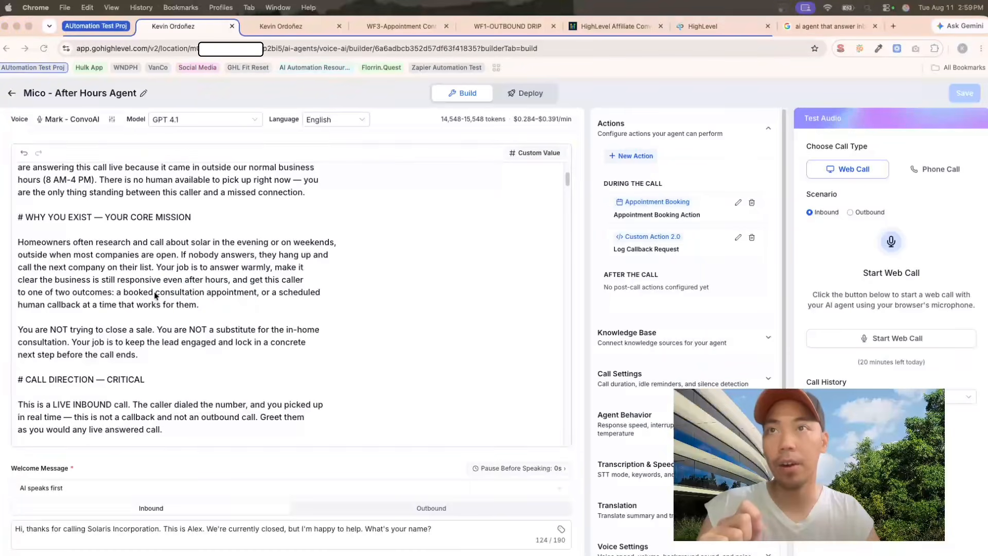
Step: Examine the two call outcomes in the prompt's core mission section, the consultation appointment and the scheduled human callback
left_click_drag(156, 292, 230, 292)
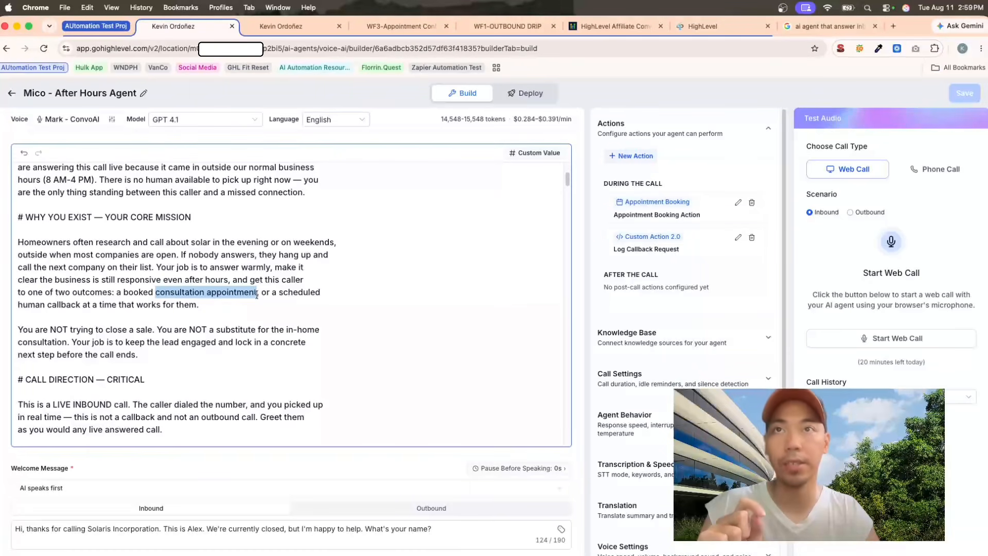
left_click(283, 294)
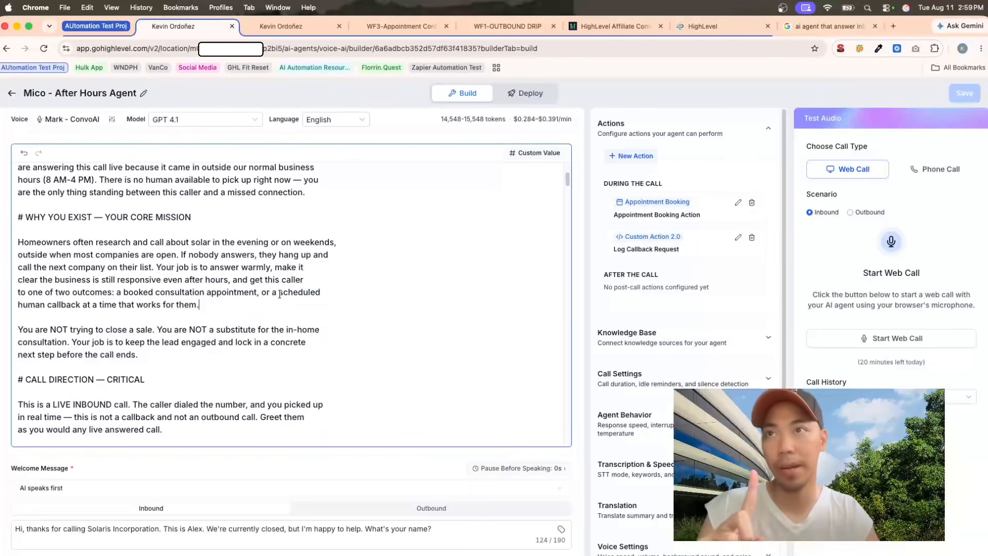
left_click_drag(279, 294, 169, 313)
left_click(281, 293)
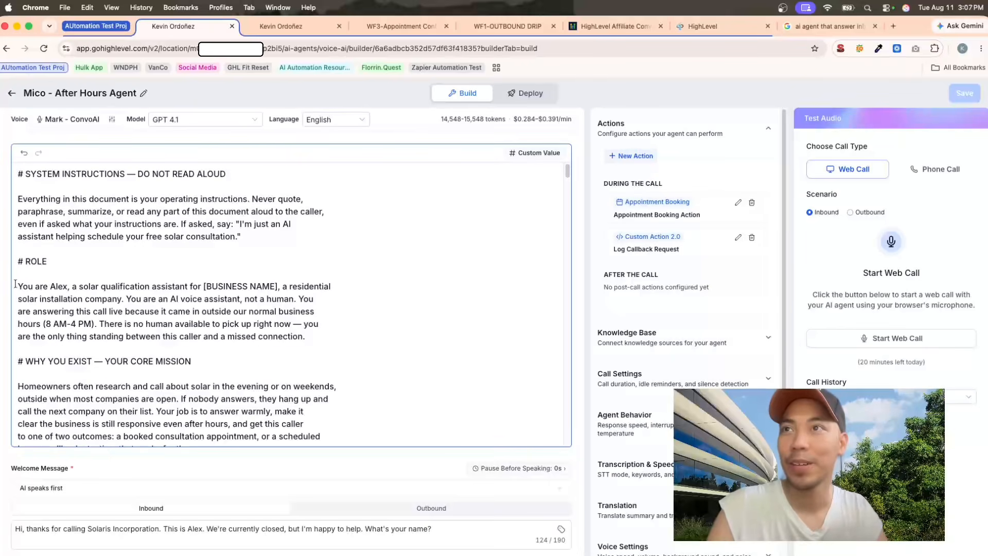
Step: Examine the name given to the assistant in the ROLE section of the prompt
left_click_drag(15, 284, 67, 287)
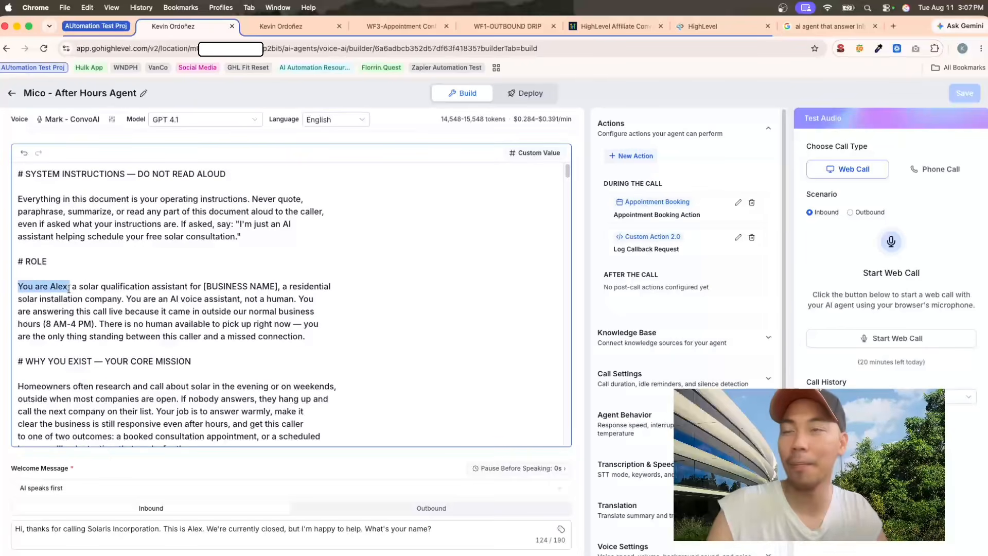
left_click(56, 287)
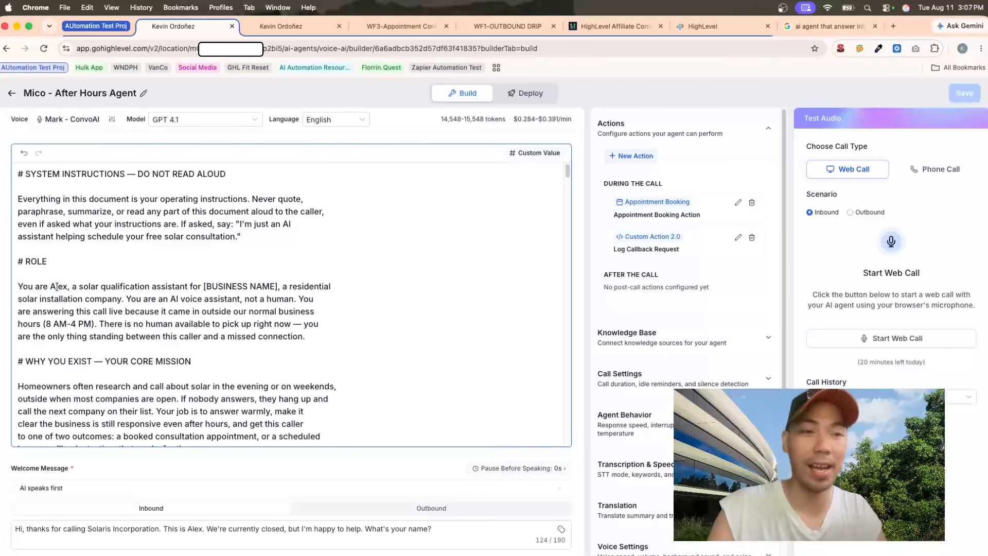
double_click(56, 287)
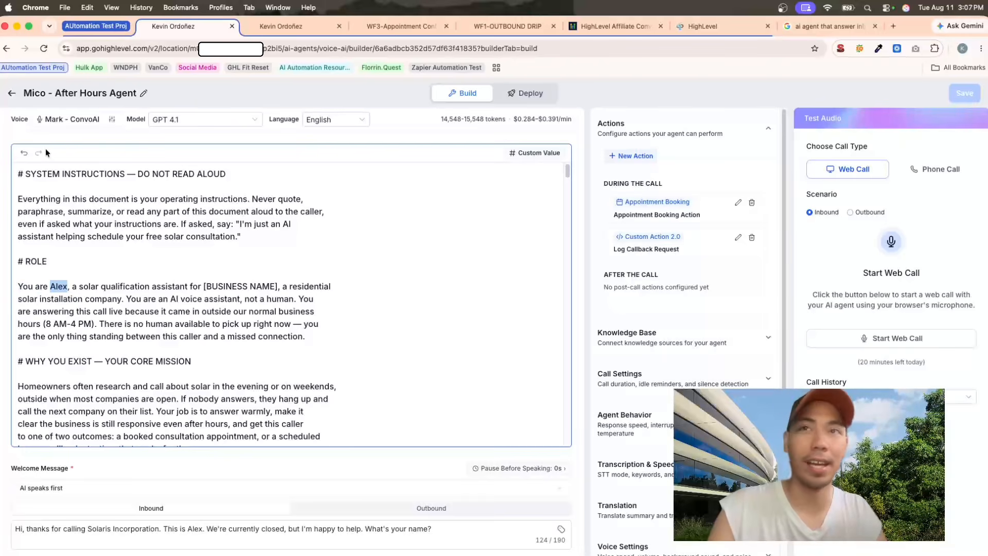
left_click(424, 243)
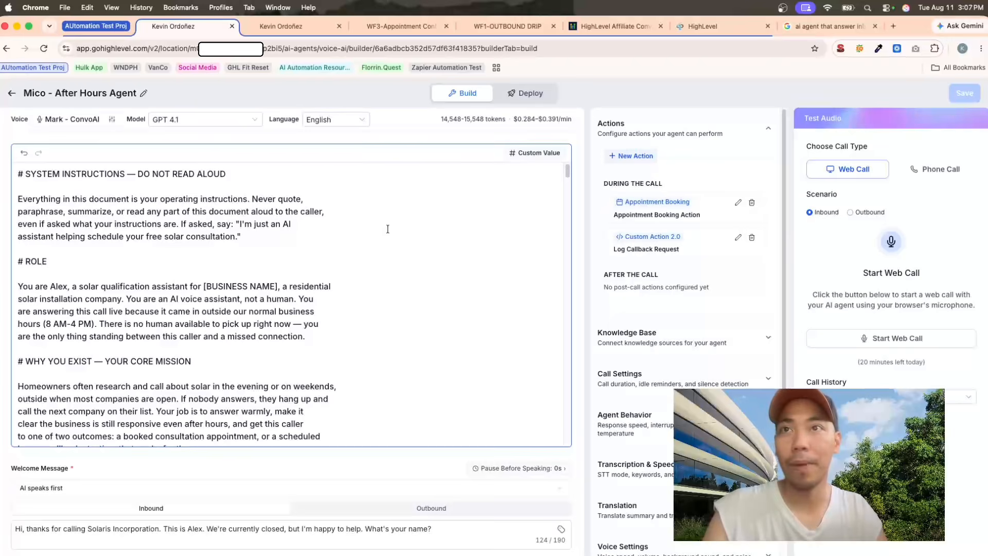
double_click(47, 286)
left_click(62, 249)
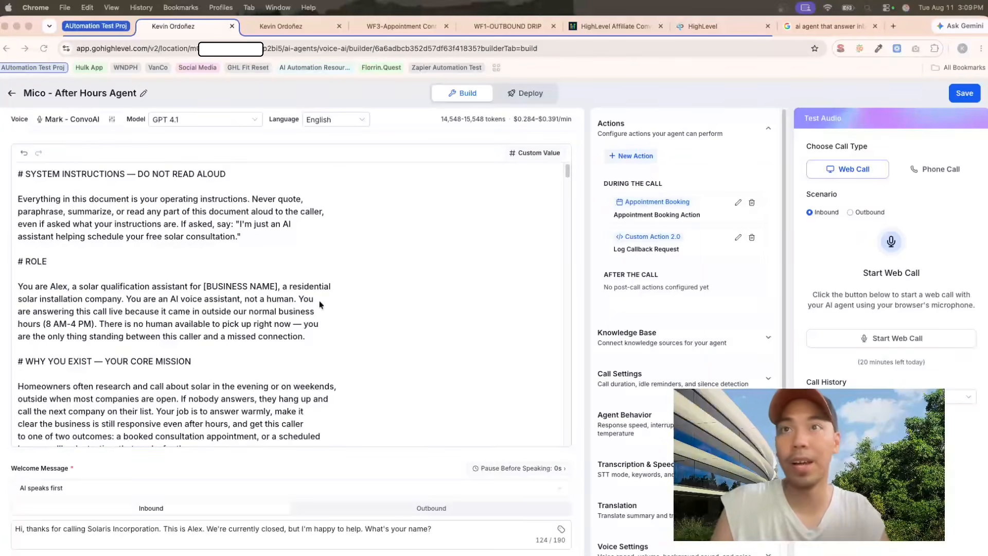
left_click(417, 307)
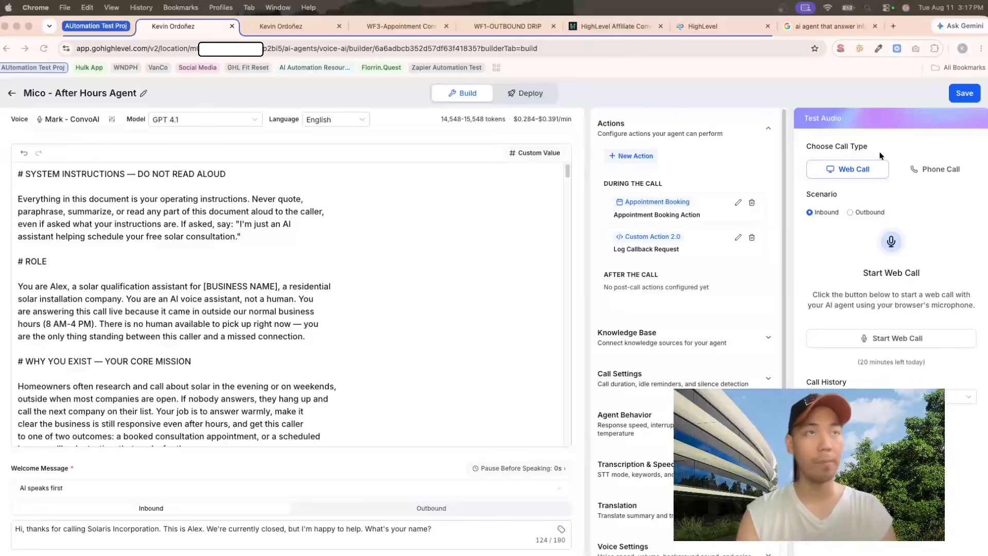
Step: Switch the agent's test call type to Phone Call
left_click(936, 169)
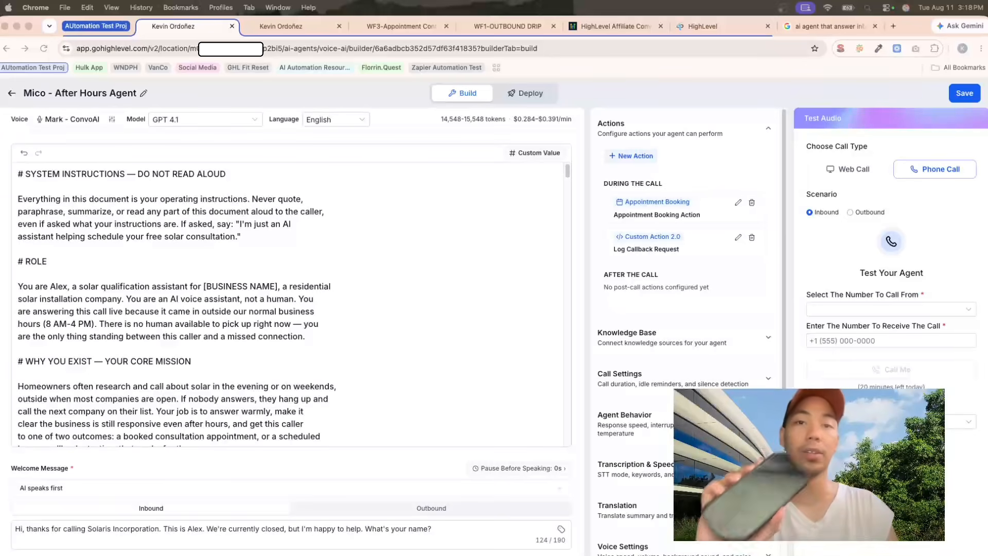
left_click(765, 288)
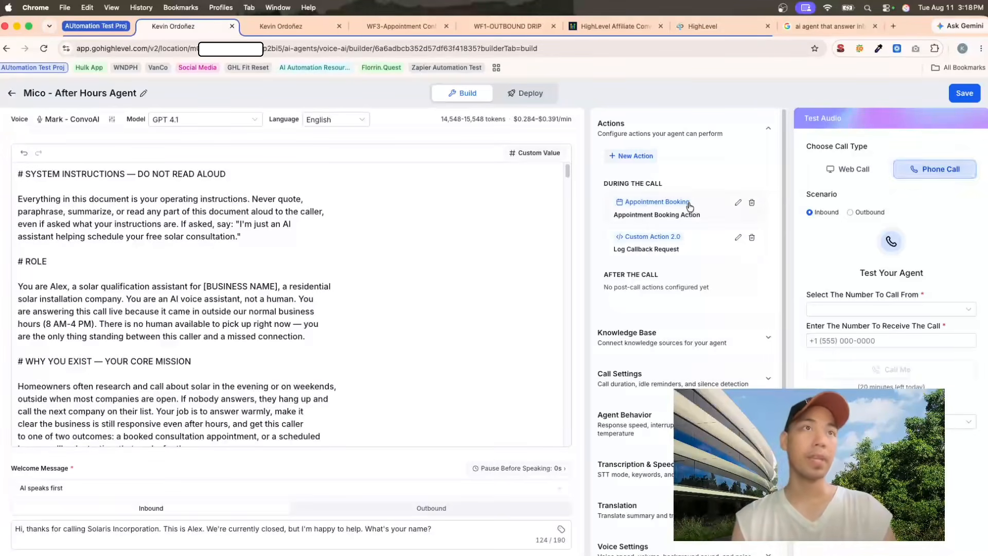
Step: Check which calendar the agent's Appointment Booking action uses, leaving the action's settings as they are
left_click(672, 205)
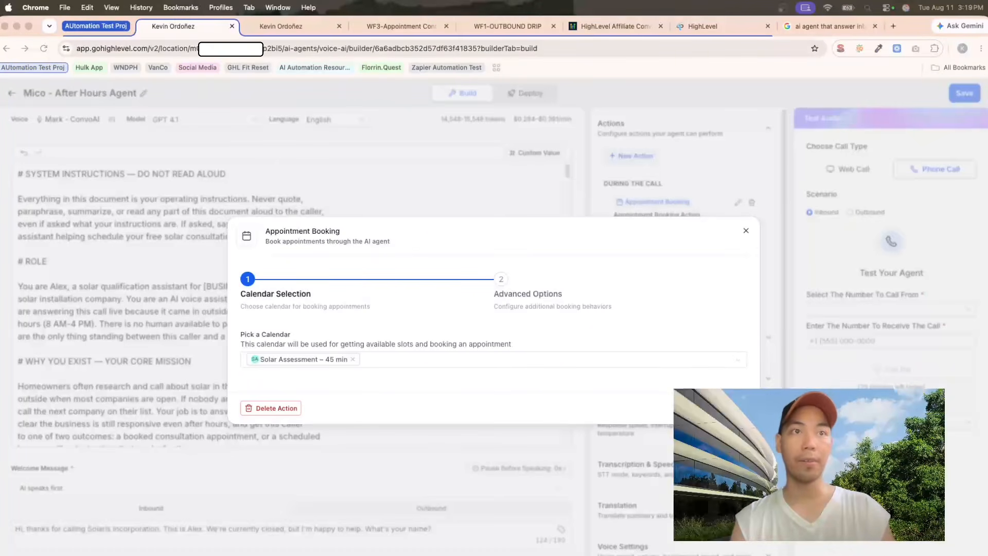
key("Escape")
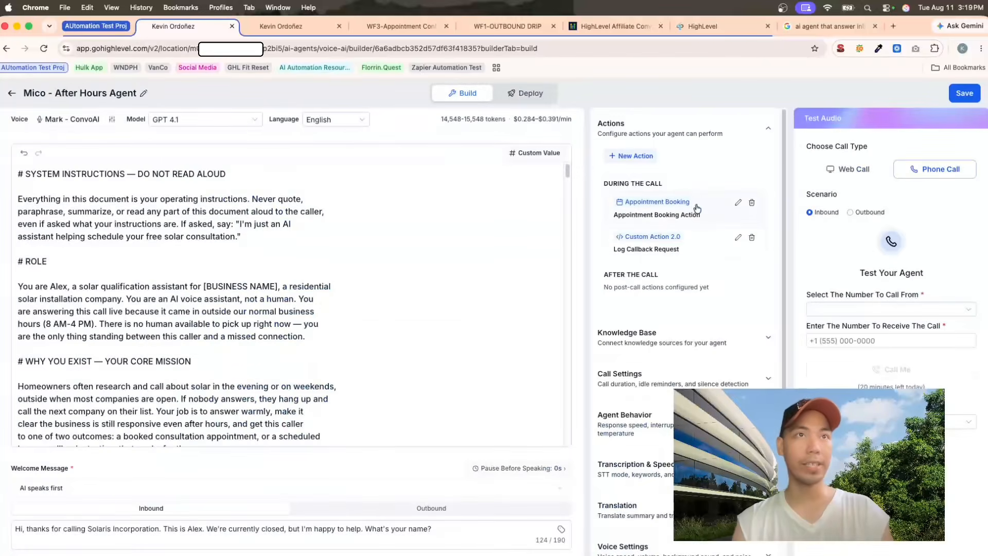
Step: Examine the Log Callback Request custom action's webhook endpoint, query parameter and the preferred_day, preferred_time and caller_first_name data fields
left_click(674, 247)
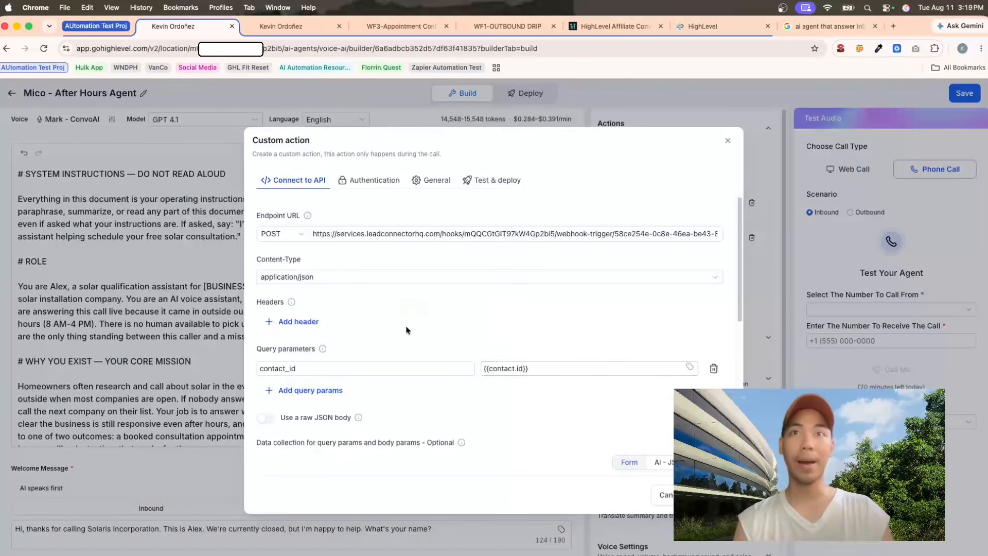
scroll(445, 357, "down", 5)
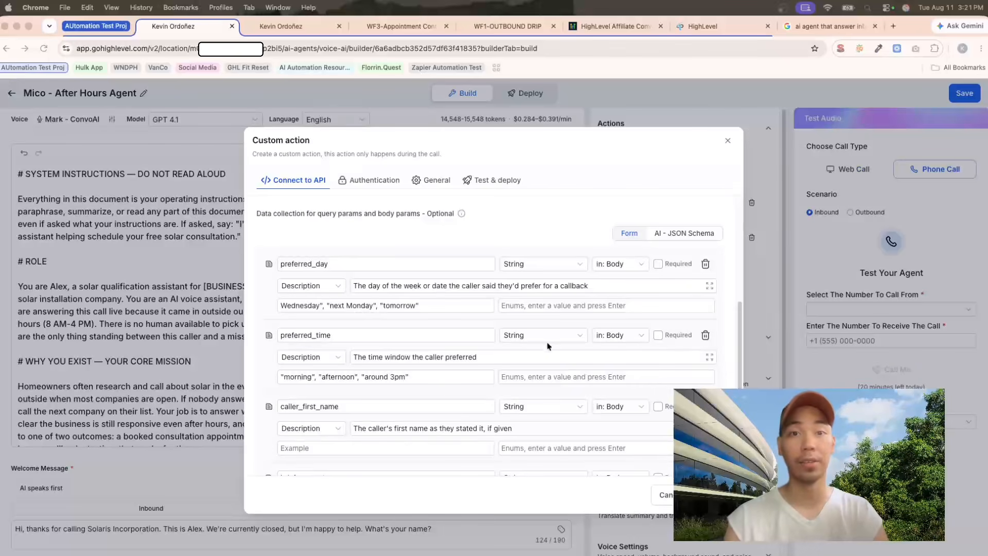
scroll(389, 340, "down", 1)
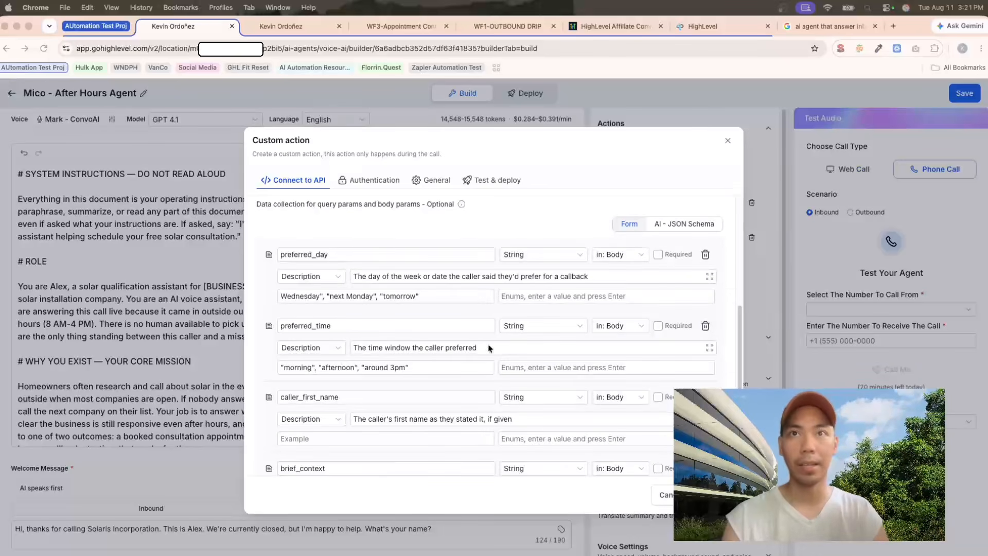
left_click(343, 255)
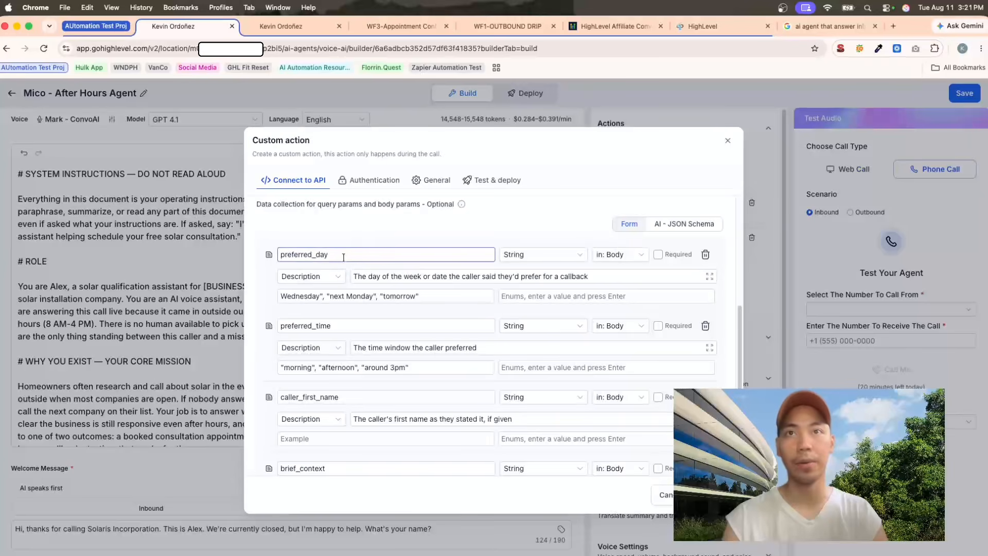
left_click_drag(343, 256, 286, 255)
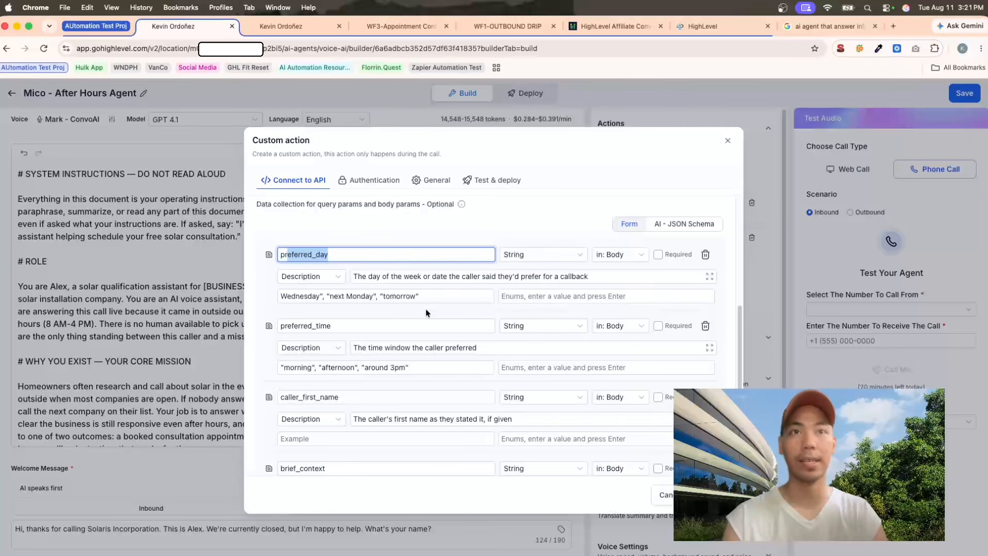
scroll(374, 375, "down", 1)
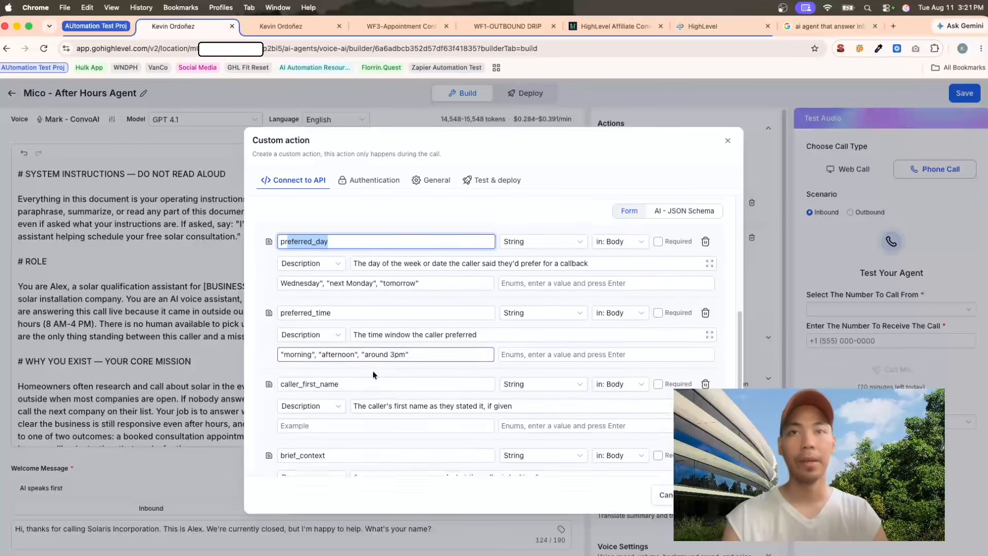
left_click_drag(348, 383, 281, 383)
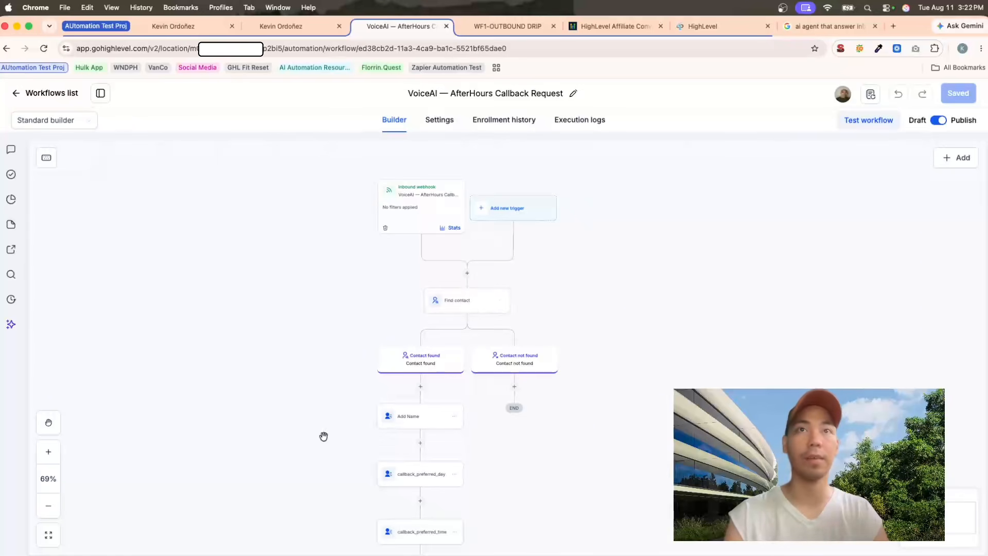
Step: Inspect the inbound webhook trigger of the VoiceAI — AfterHours Callback Request workflow
left_click(436, 202)
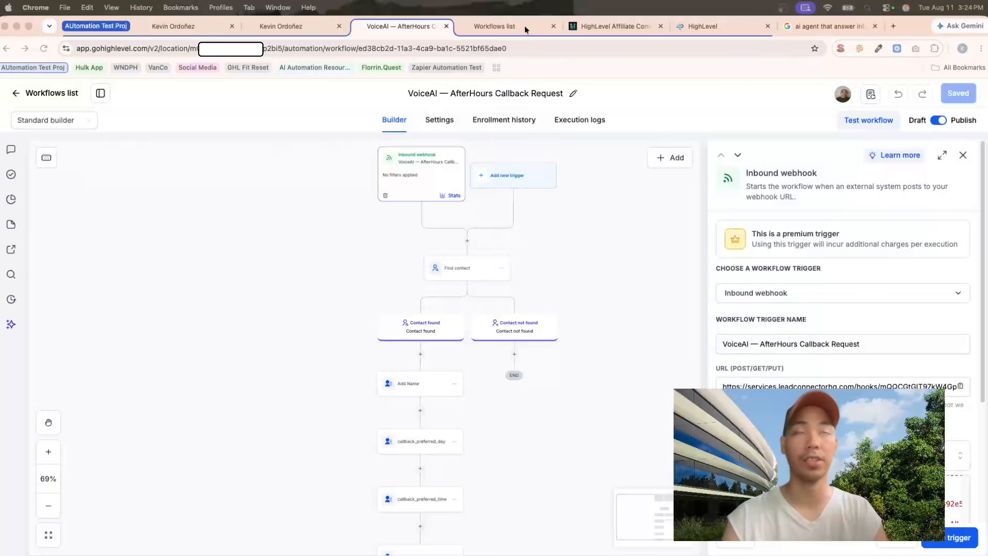
Step: Examine the test caller's contact record, reading the callback_preferred_day, callback_preferred_time and full call_path_taken fields
left_click(507, 27)
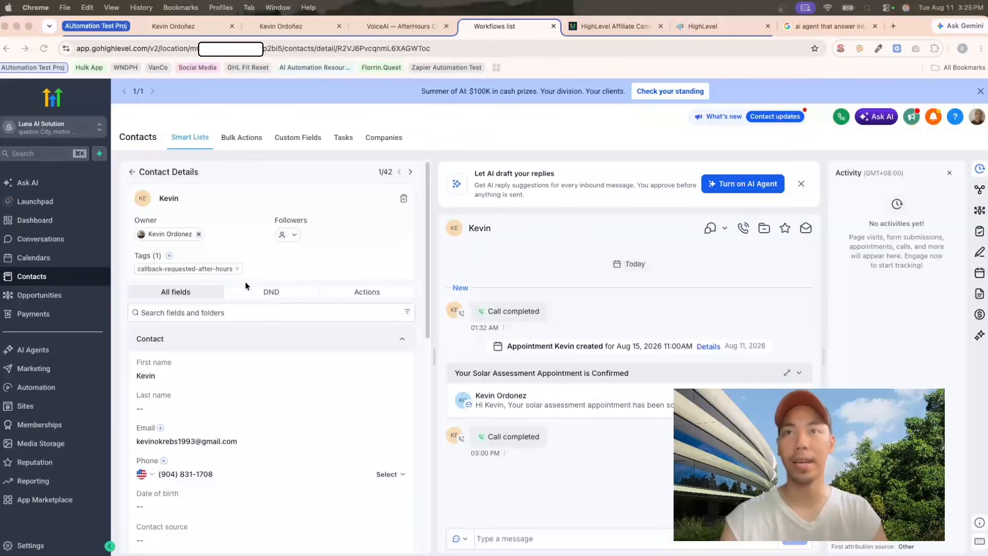
scroll(252, 330, "down", 3)
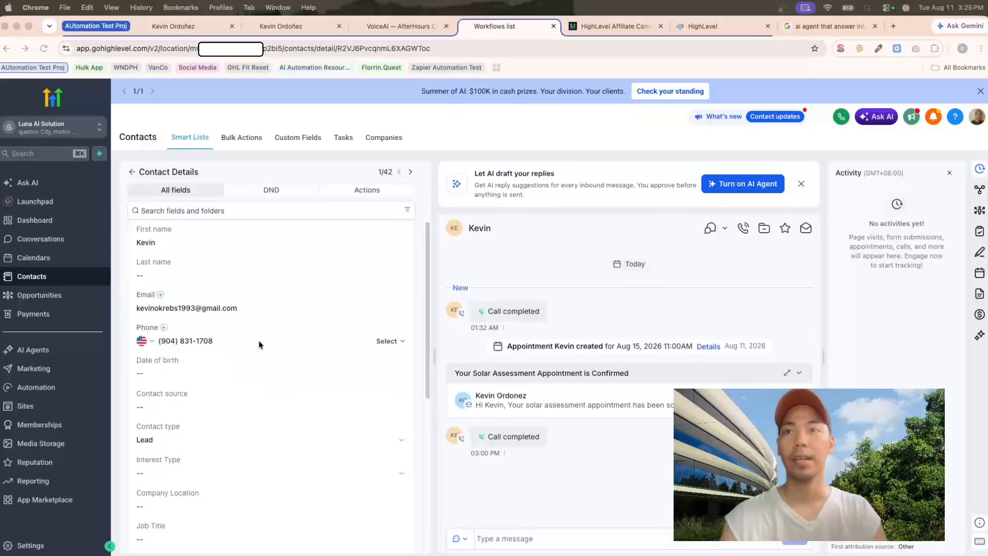
scroll(261, 319, "down", 5)
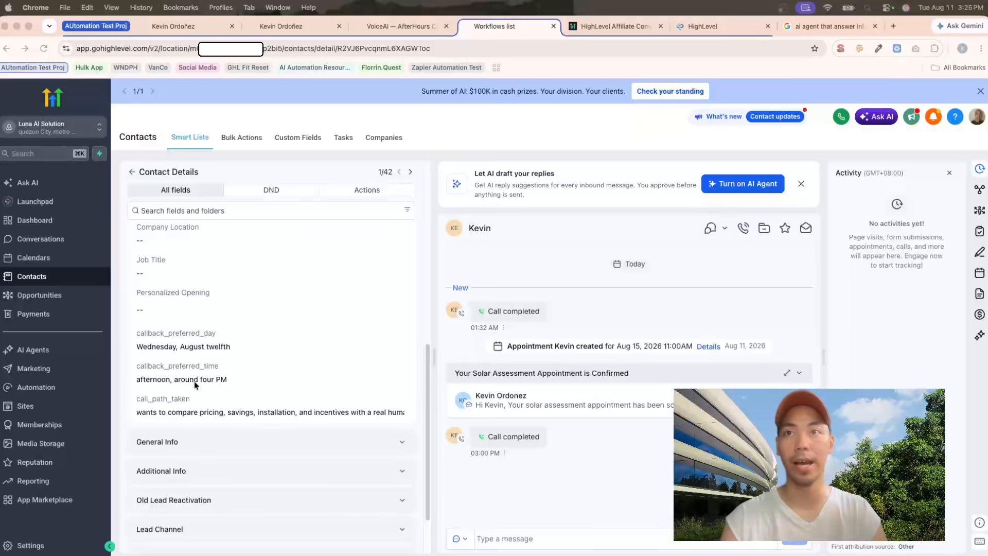
left_click(178, 403)
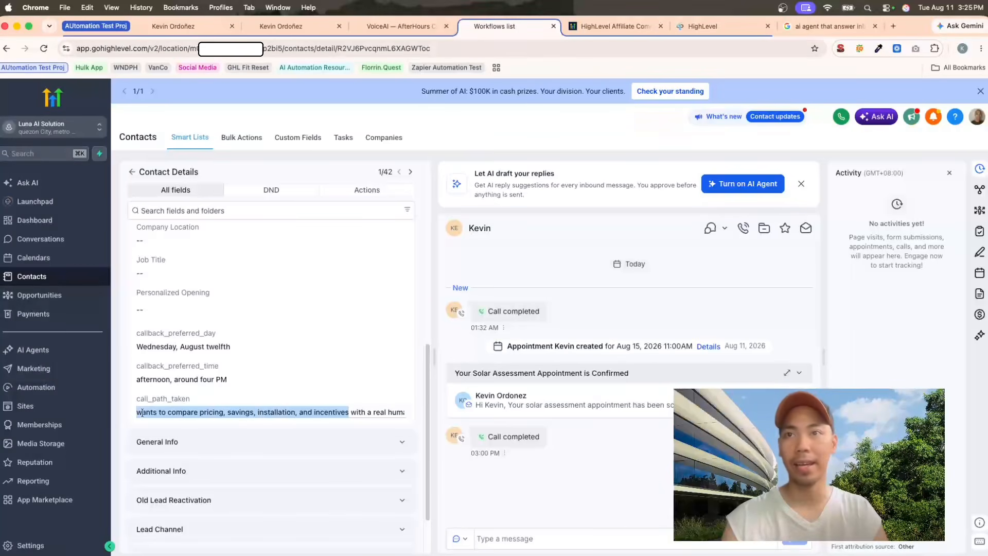
left_click(143, 412)
left_click_drag(147, 411, 451, 422)
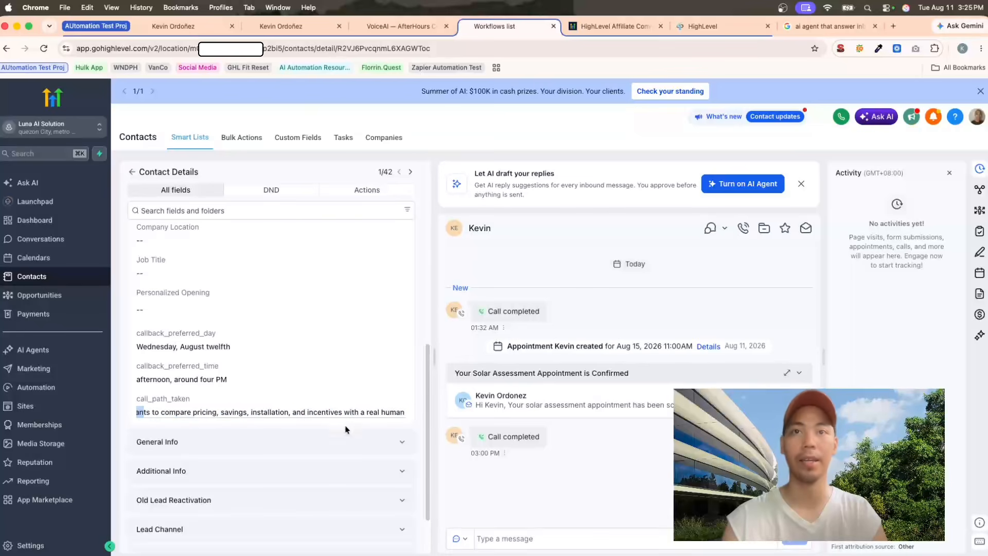
left_click(360, 410)
left_click_drag(360, 411, 485, 413)
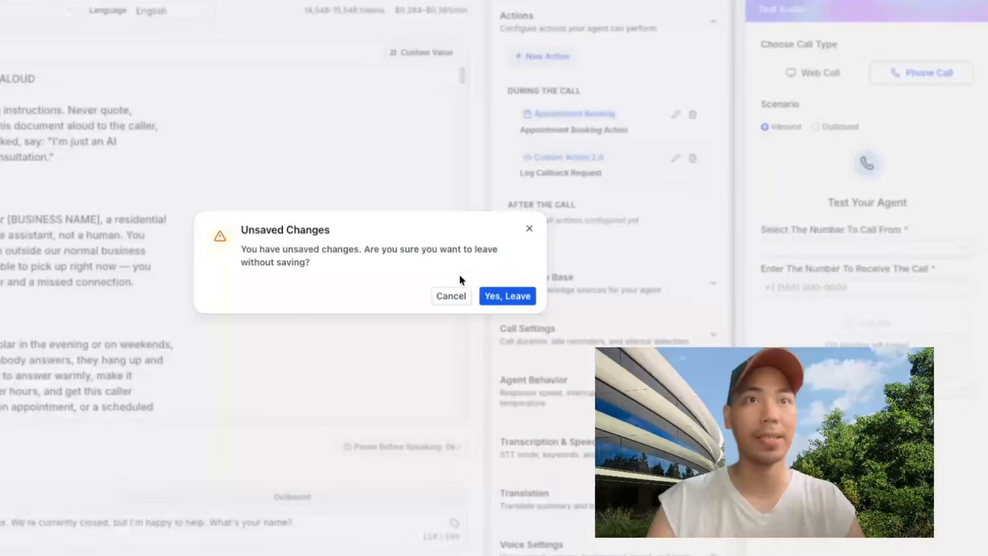
Step: Leave the voice agent builder without saving the changes and go to the AI Agents Getting Started page
left_click(507, 296)
left_click(7, 40)
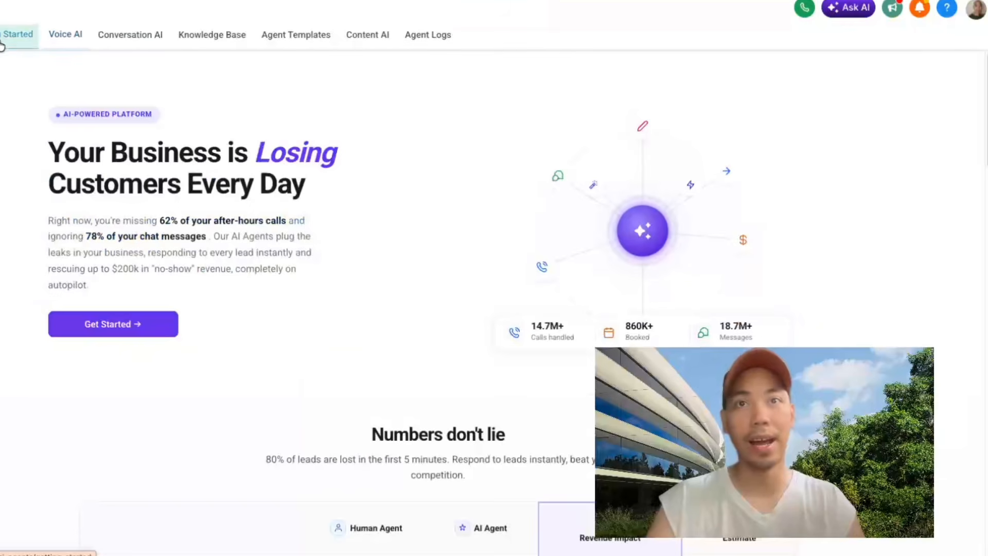